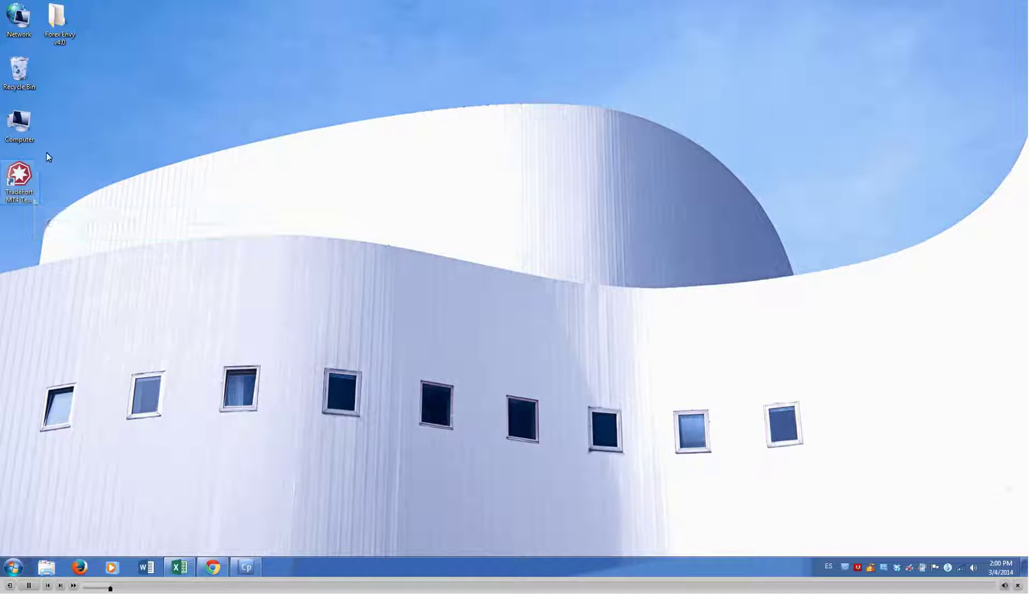
Start the TradeFort MT4 terminal and set its Expert Advisors options to allow live trading and DLL imports without confirming DLL function calls
double_click(19, 179)
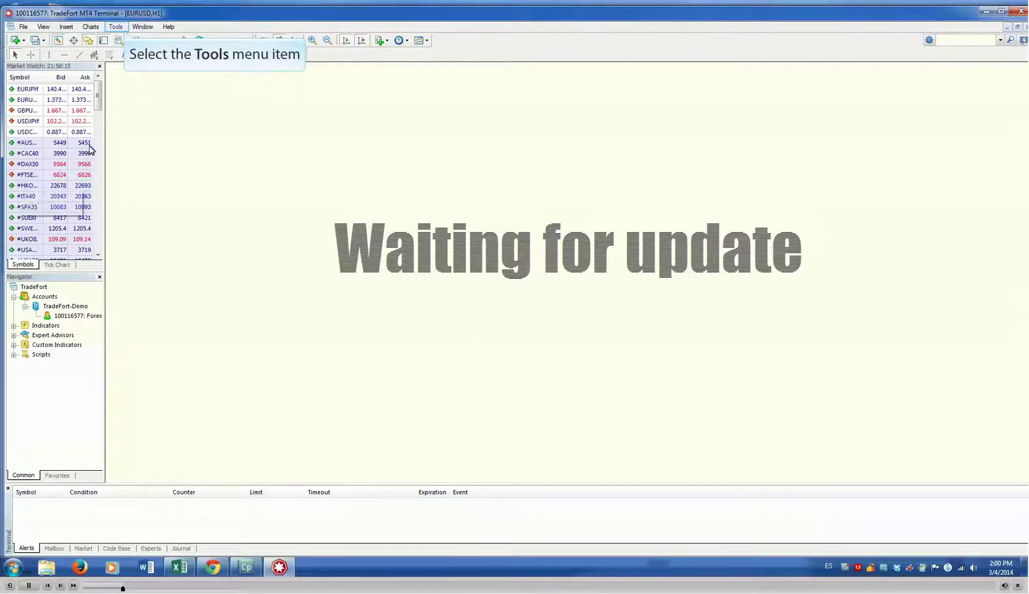
left_click(116, 27)
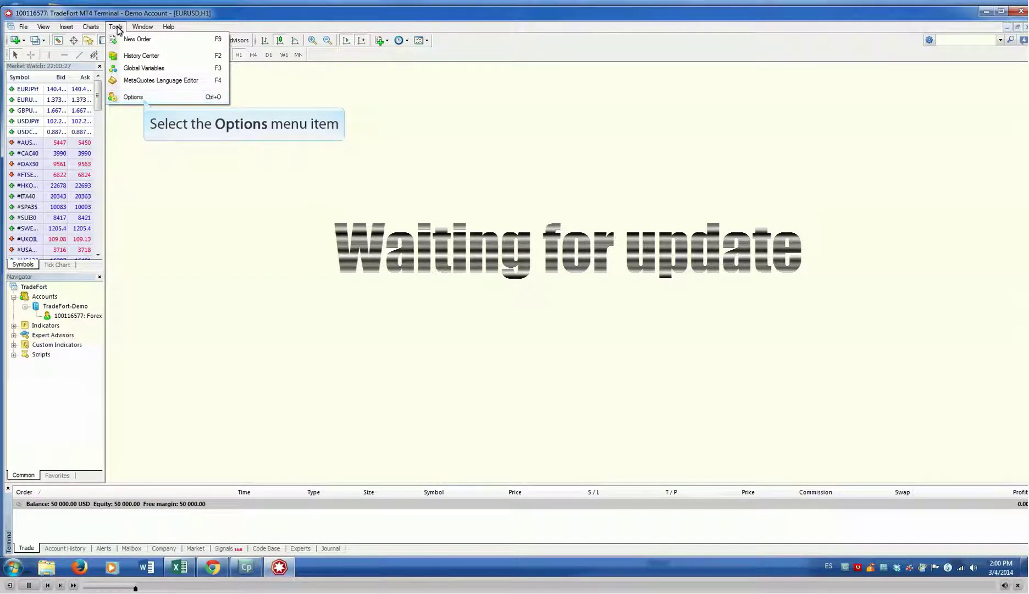
left_click(131, 98)
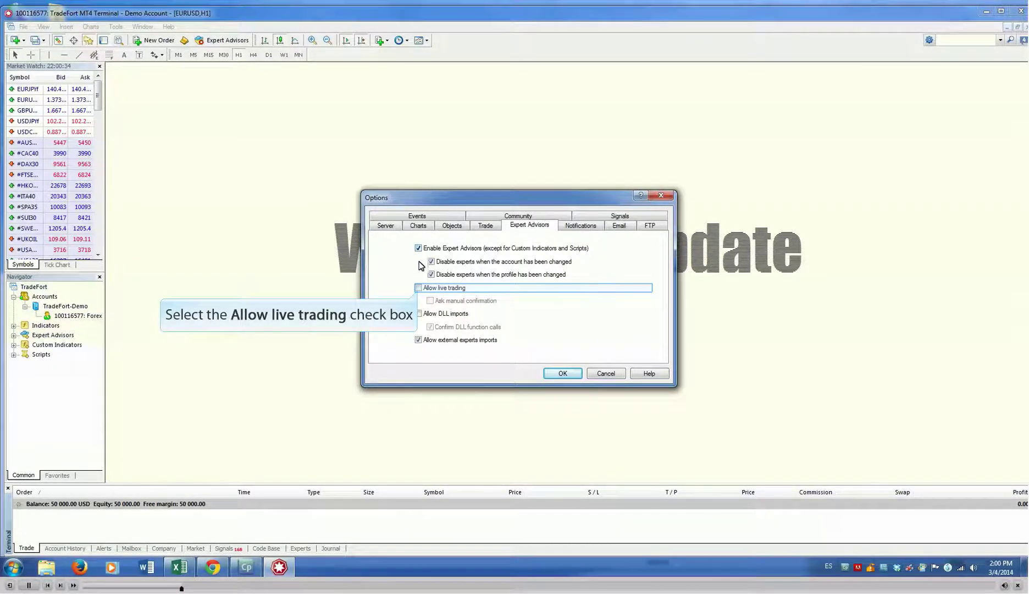
left_click(419, 289)
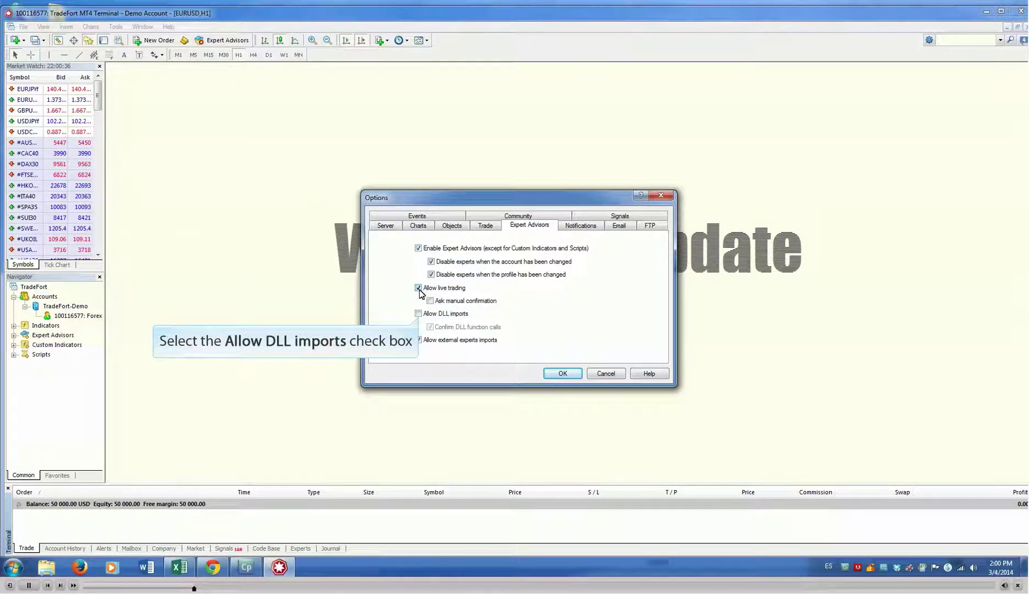
left_click(418, 313)
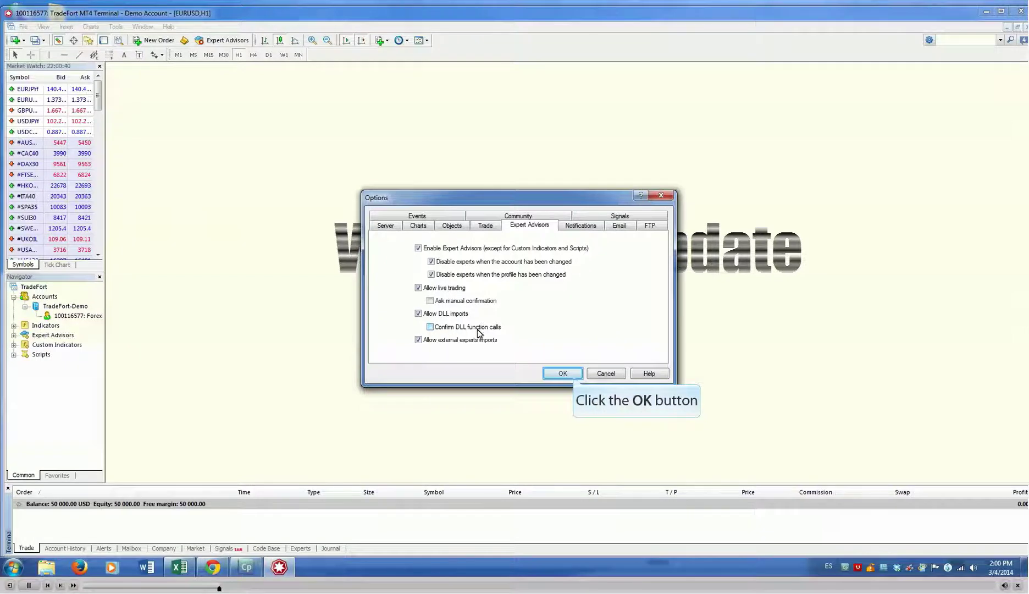
left_click(563, 373)
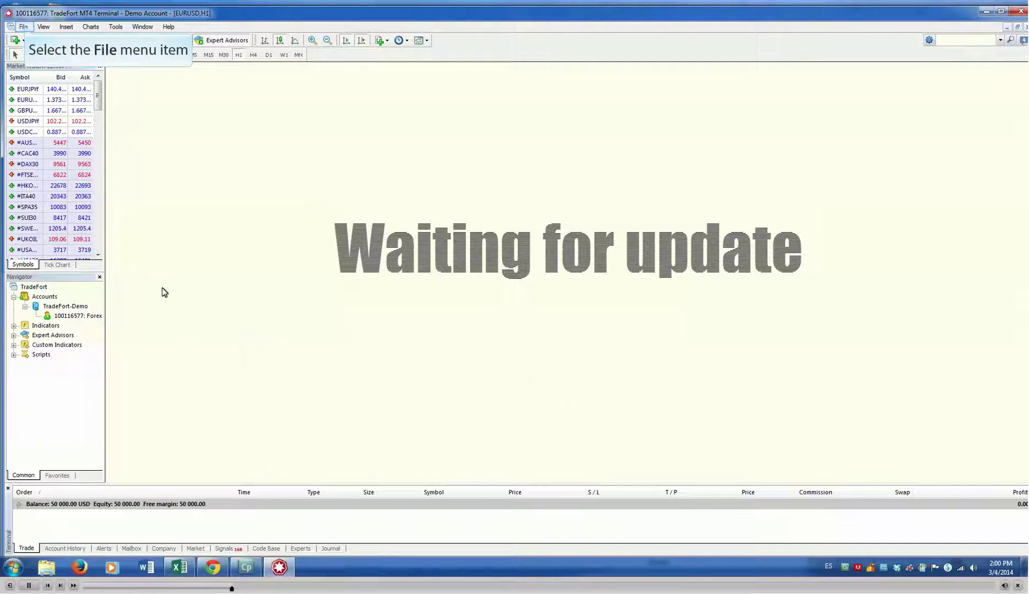
Open the terminal's data folder, close the terminal, and go into the MQL4 folder
left_click(24, 27)
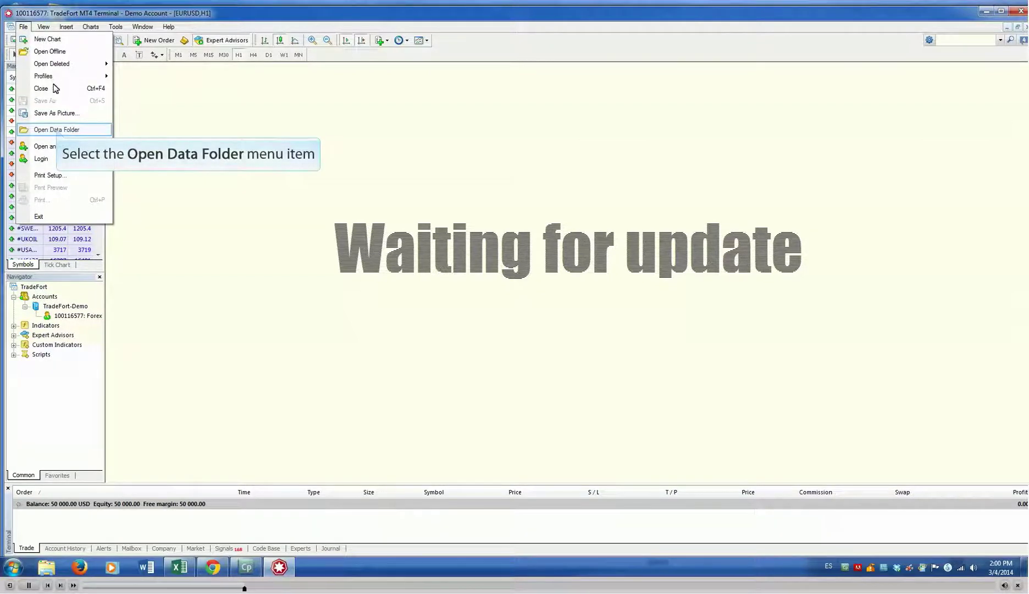
left_click(57, 129)
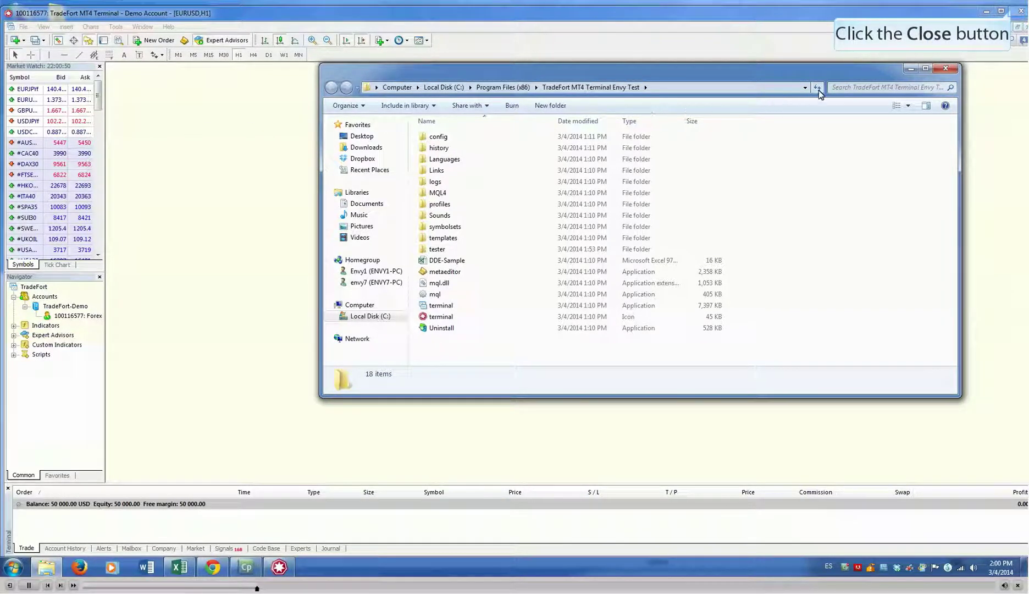
left_click(1017, 12)
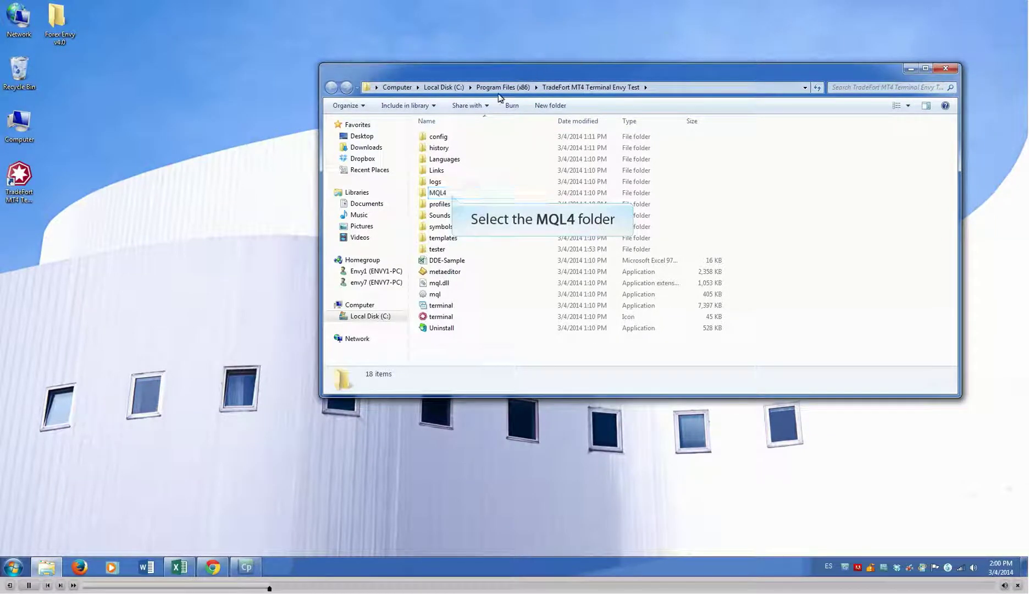
double_click(440, 194)
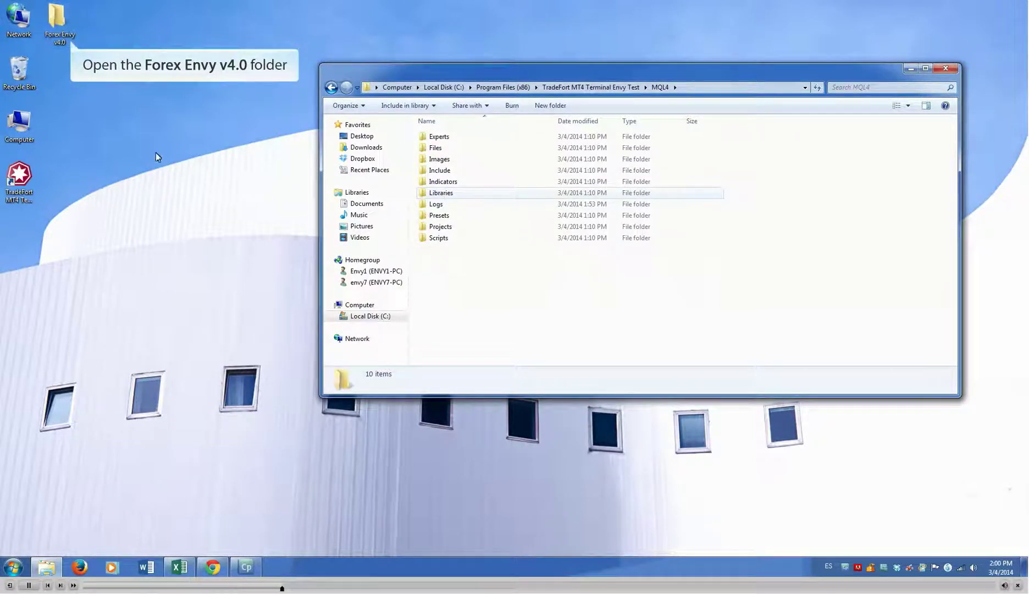
Copy Forex_Envy_v4.0.ex4 from the desktop folder Forex Envy v4.0 into the Experts folder inside MQL4
double_click(57, 22)
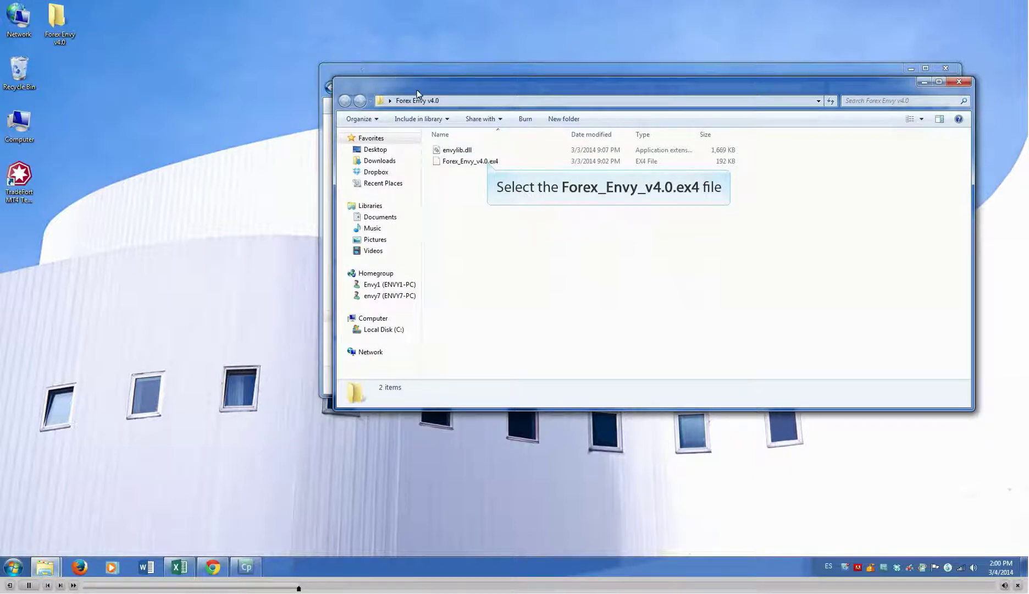
left_click(454, 162)
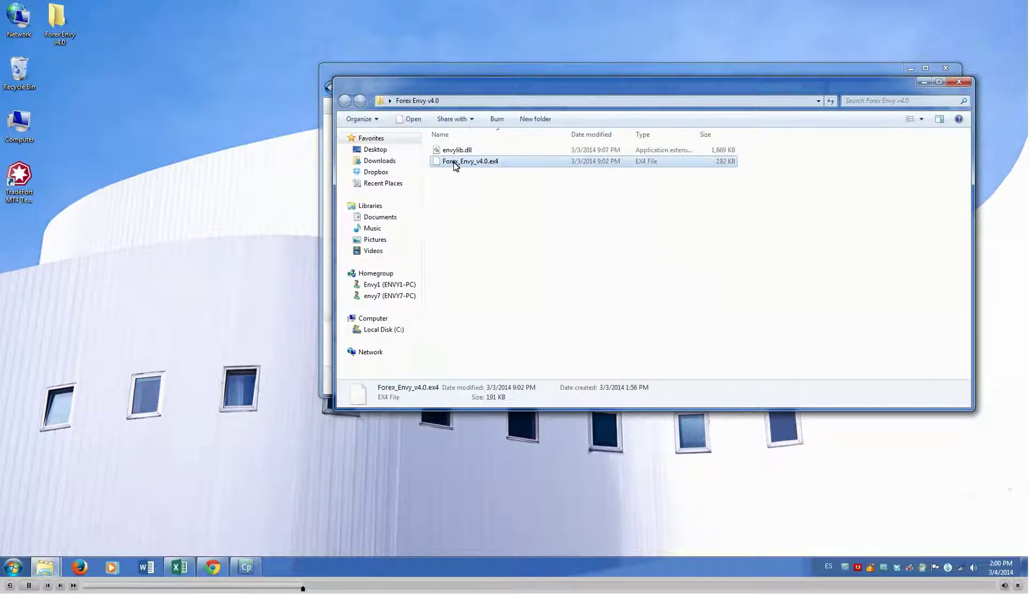
right_click(454, 165)
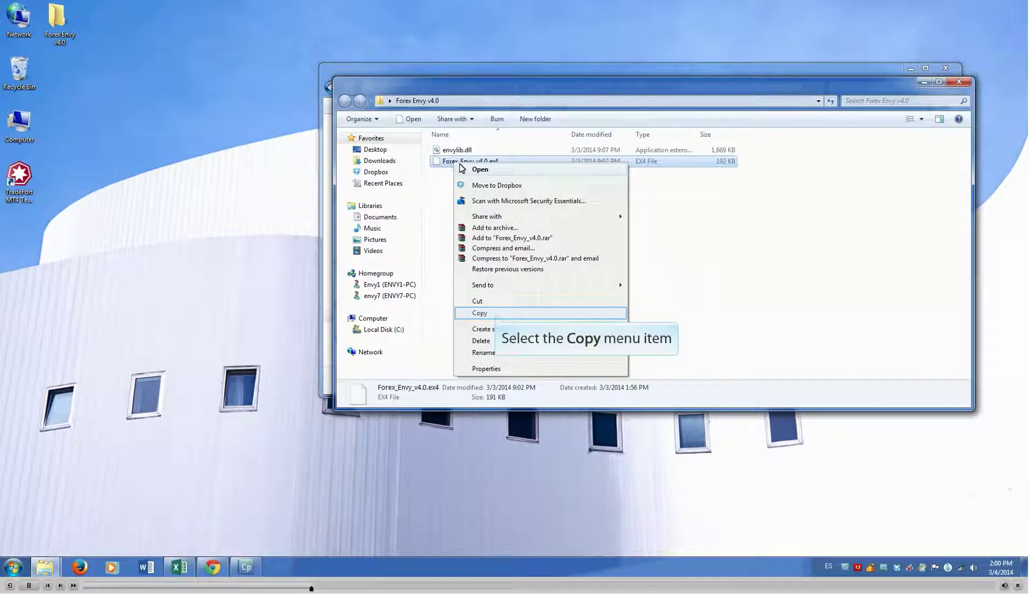
left_click(485, 314)
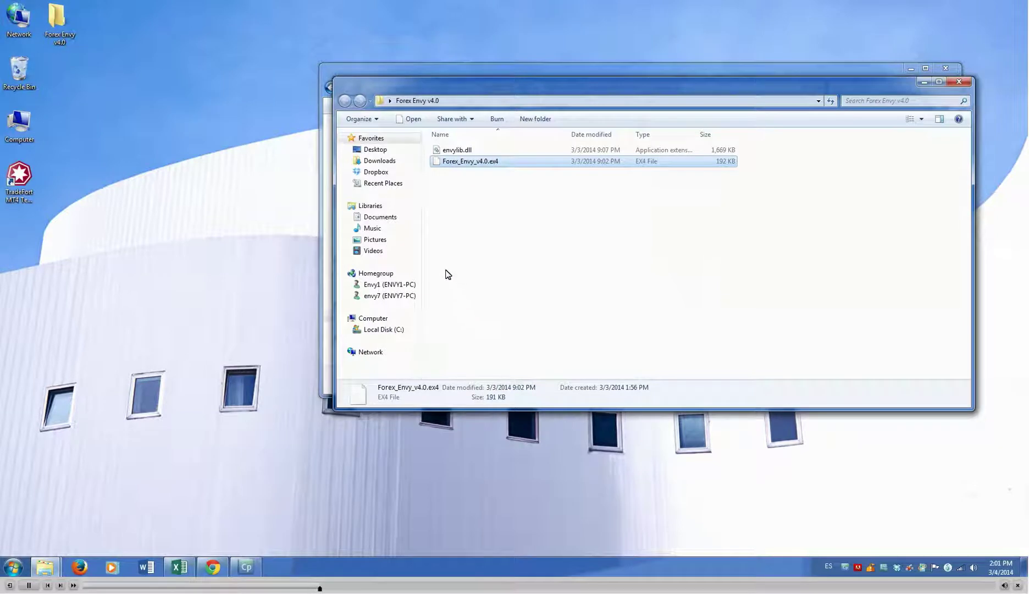
left_click(426, 66)
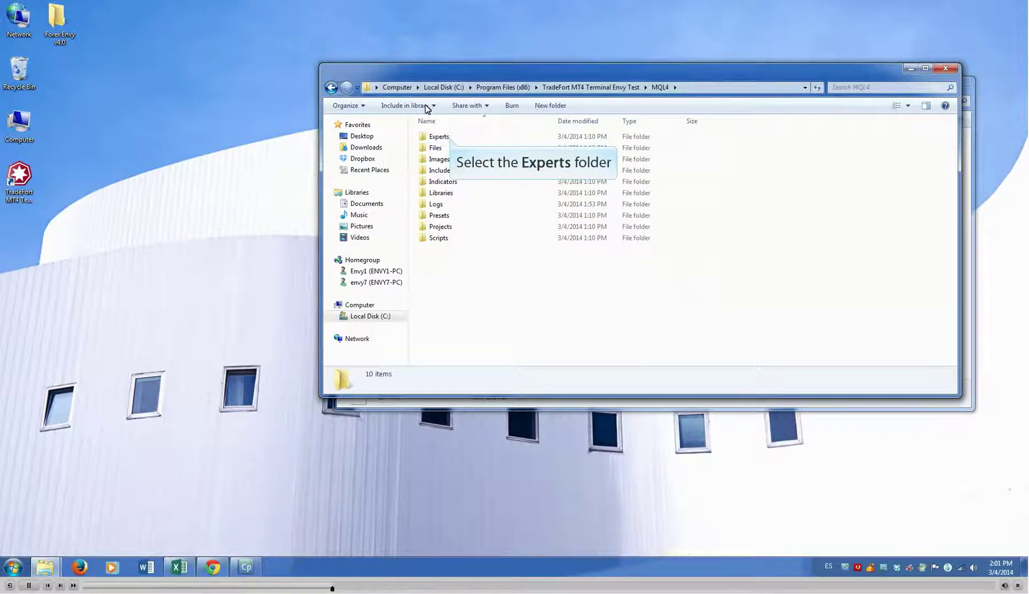
double_click(426, 138)
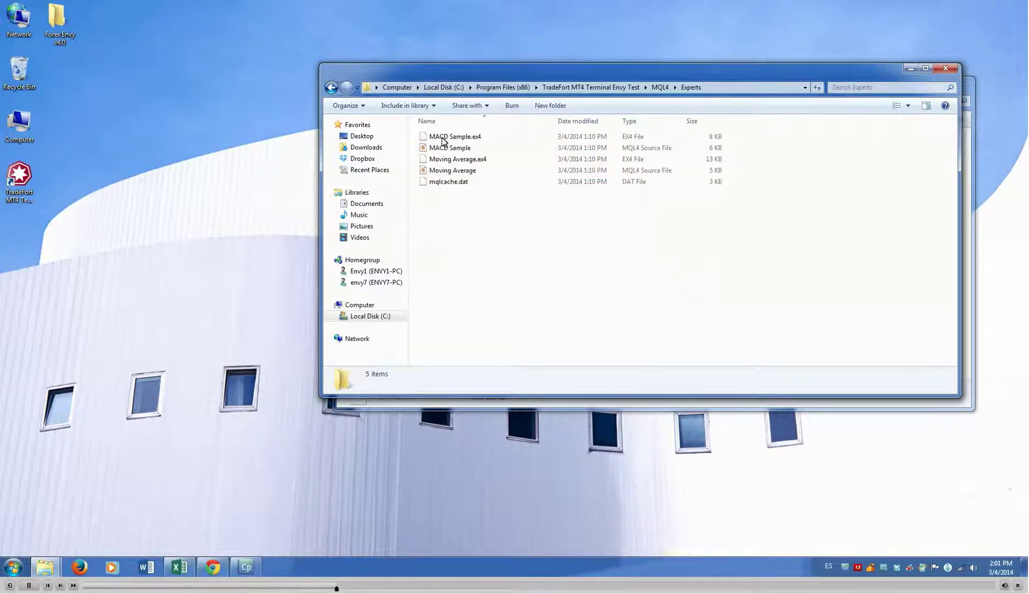
right_click(476, 231)
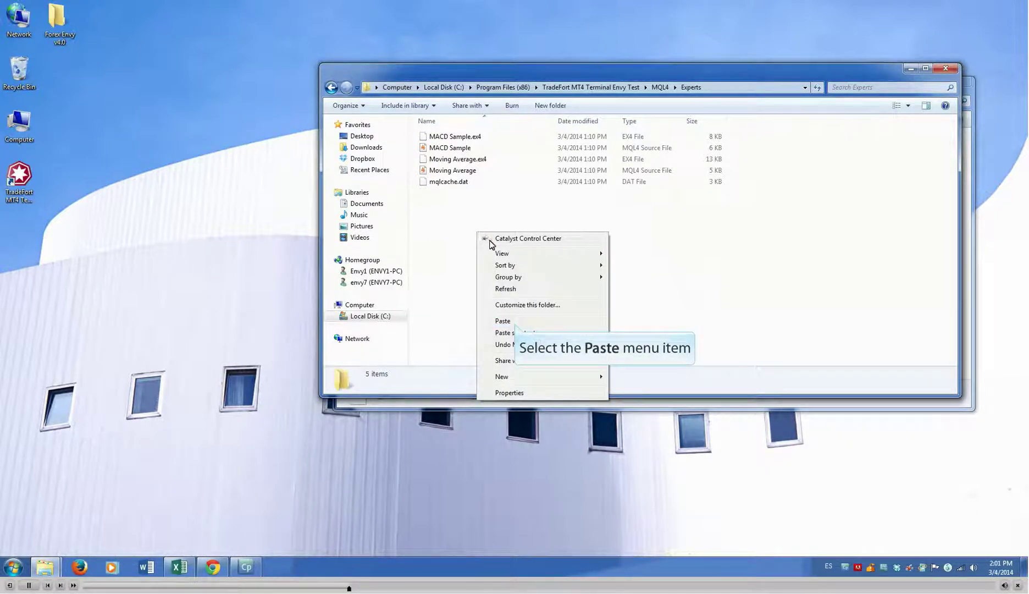
left_click(503, 320)
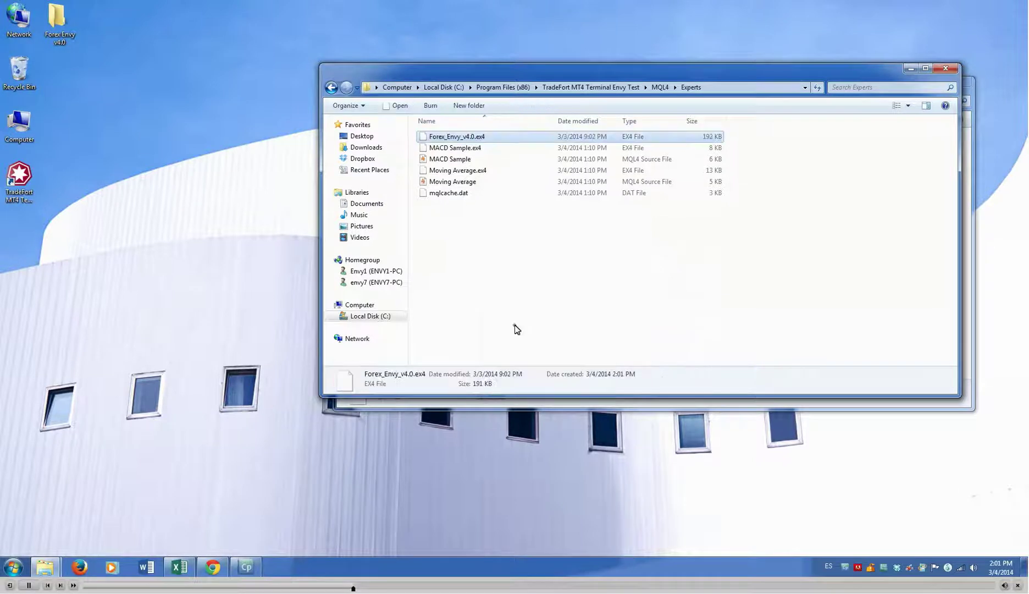
left_click(517, 329)
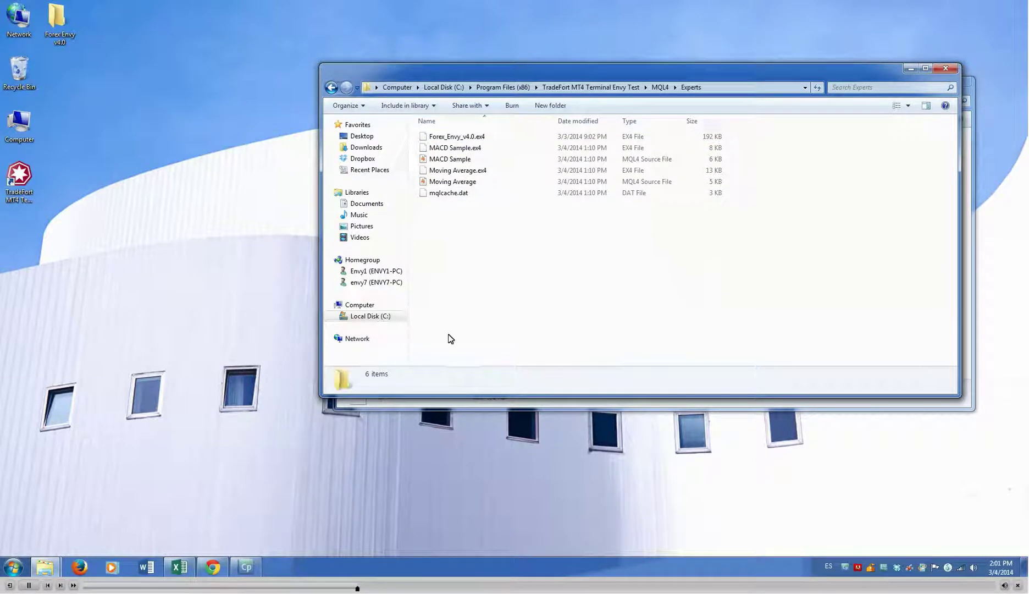
Copy envylib.dll from the Forex Envy v4.0 folder into the Libraries folder inside MQL4, and close both folder windows
left_click(401, 406)
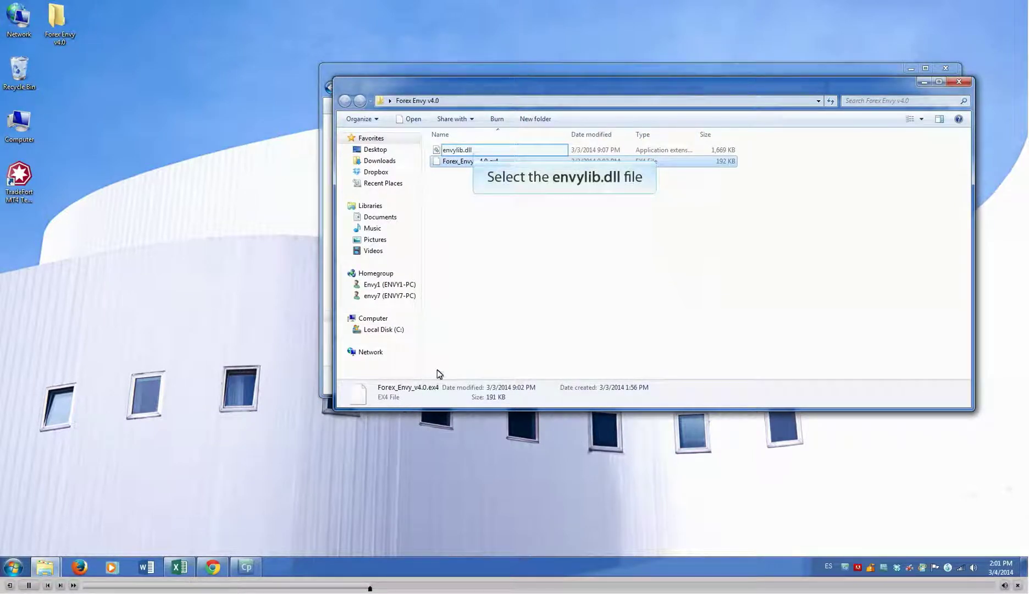
left_click(463, 151)
right_click(463, 152)
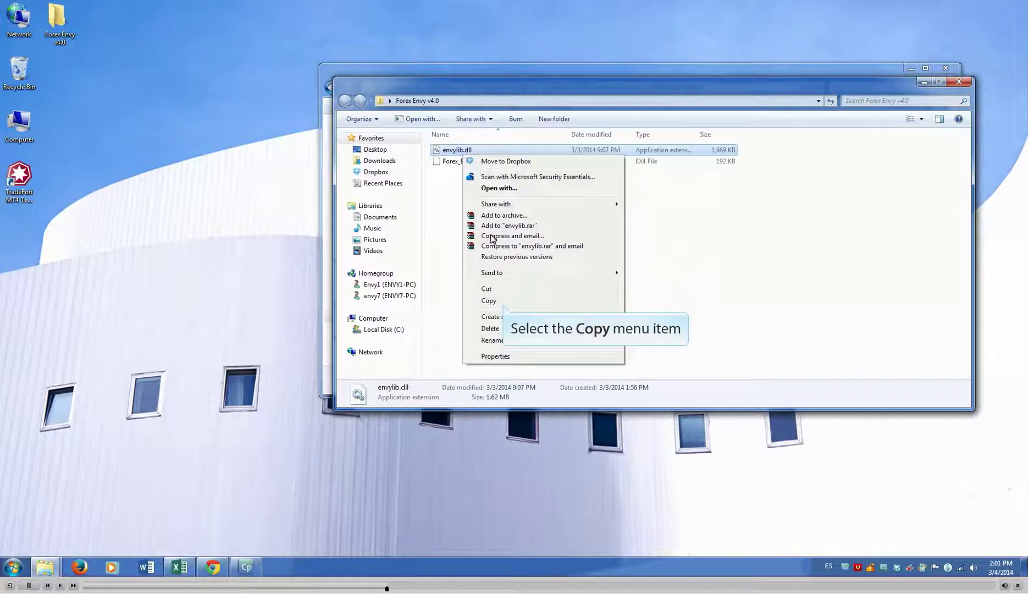
left_click(489, 301)
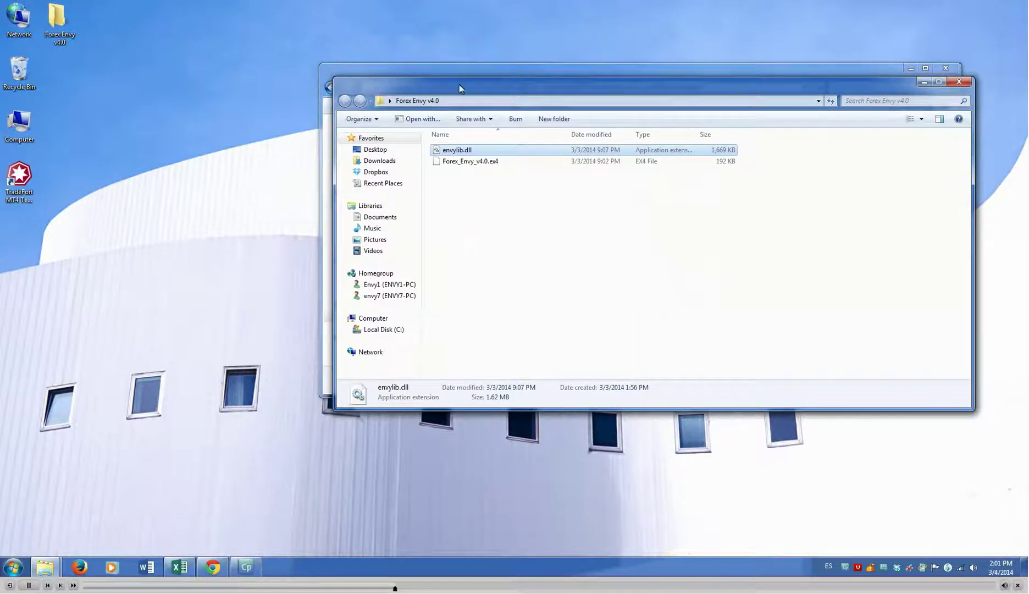
left_click(459, 66)
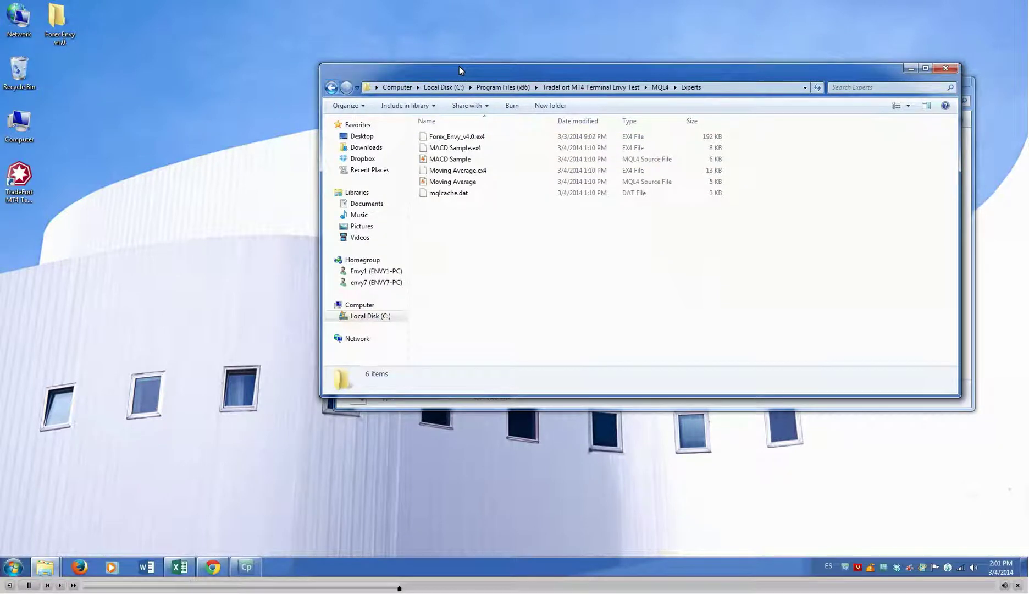
left_click(333, 88)
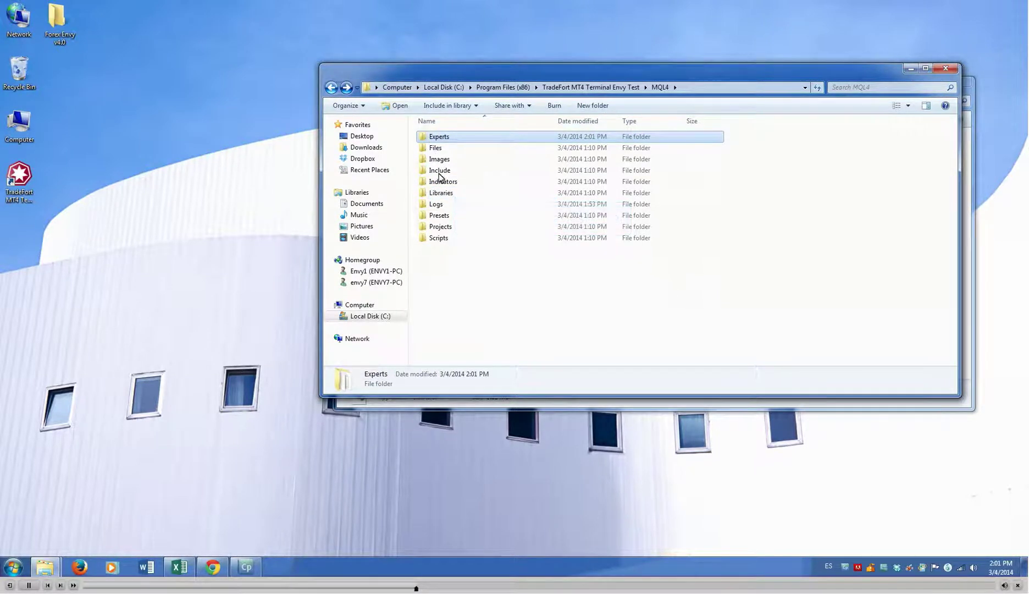
double_click(441, 193)
right_click(452, 197)
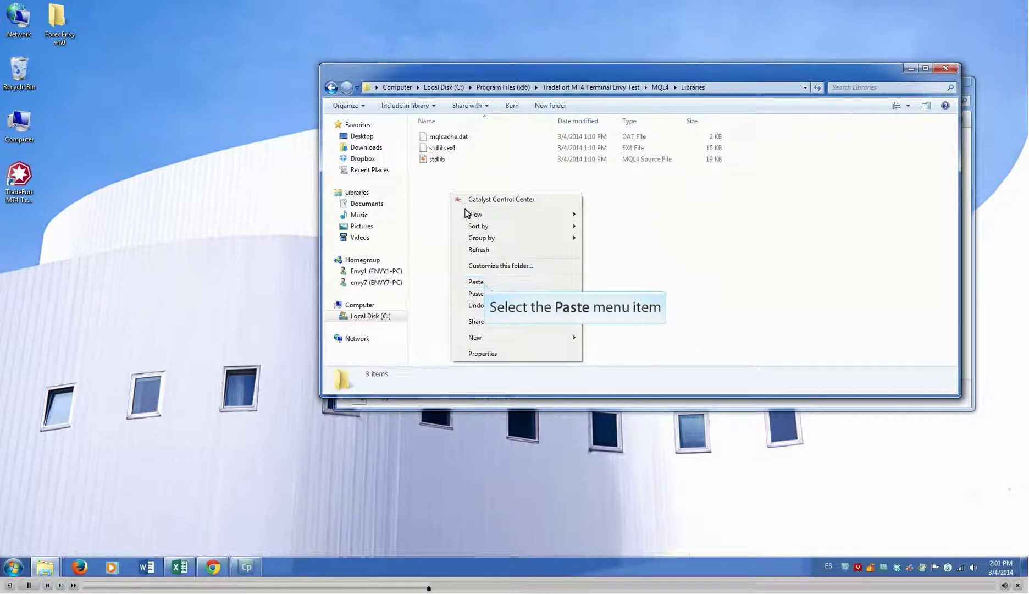
left_click(474, 282)
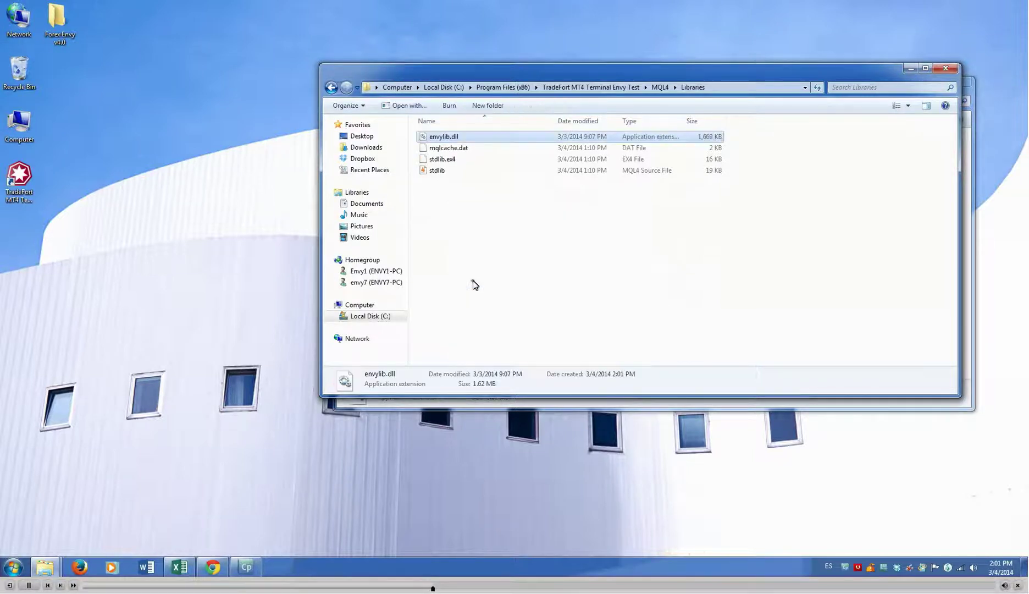
left_click(475, 284)
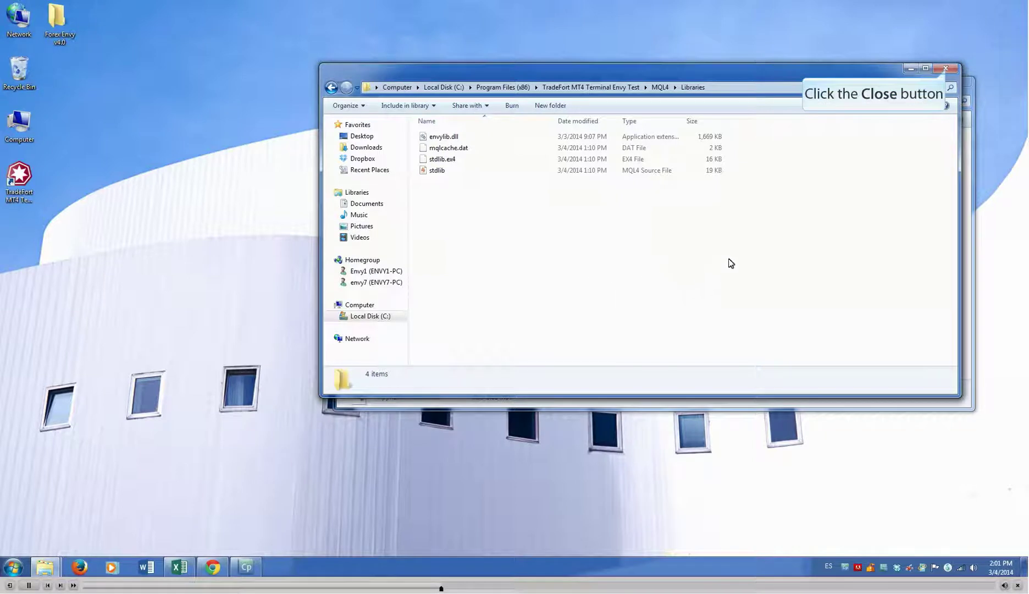
left_click(947, 69)
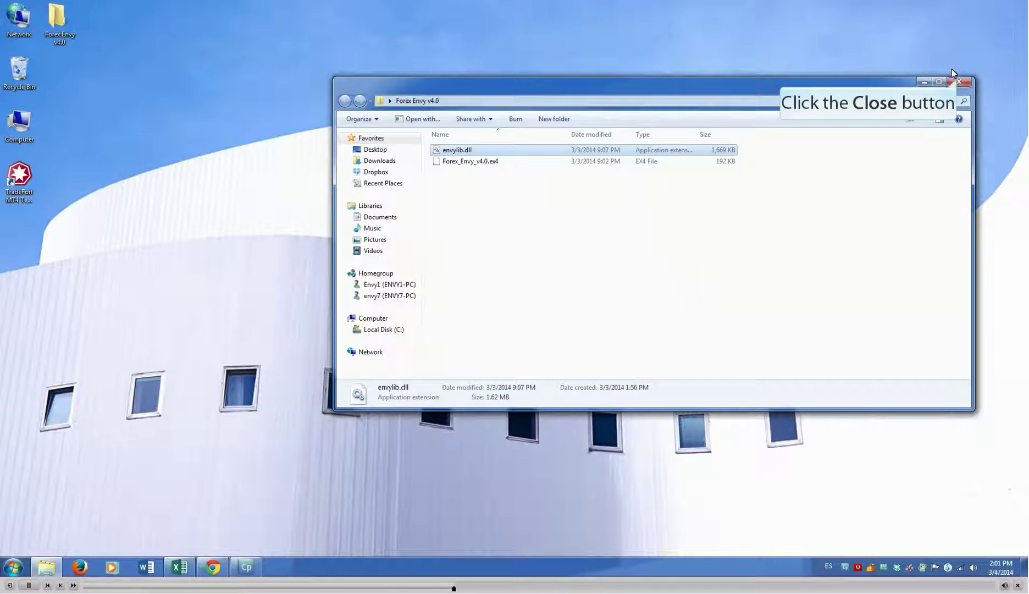
left_click(959, 81)
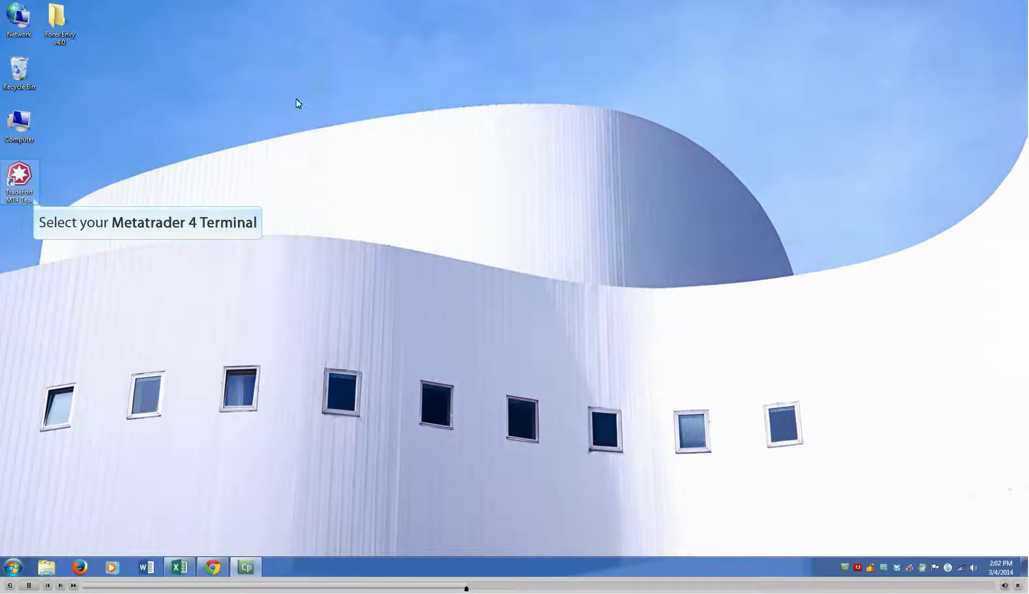
Restart the TradeFort MT4 terminal, widen the Market Watch and Navigator panes, and expand the Expert Advisors group
double_click(22, 175)
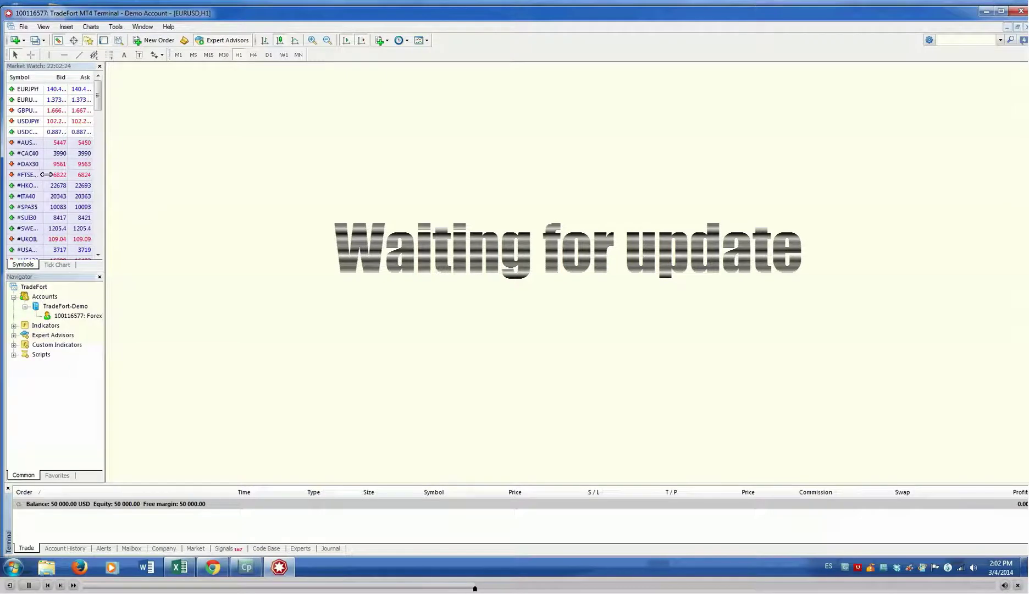
left_click_drag(103, 159, 138, 160)
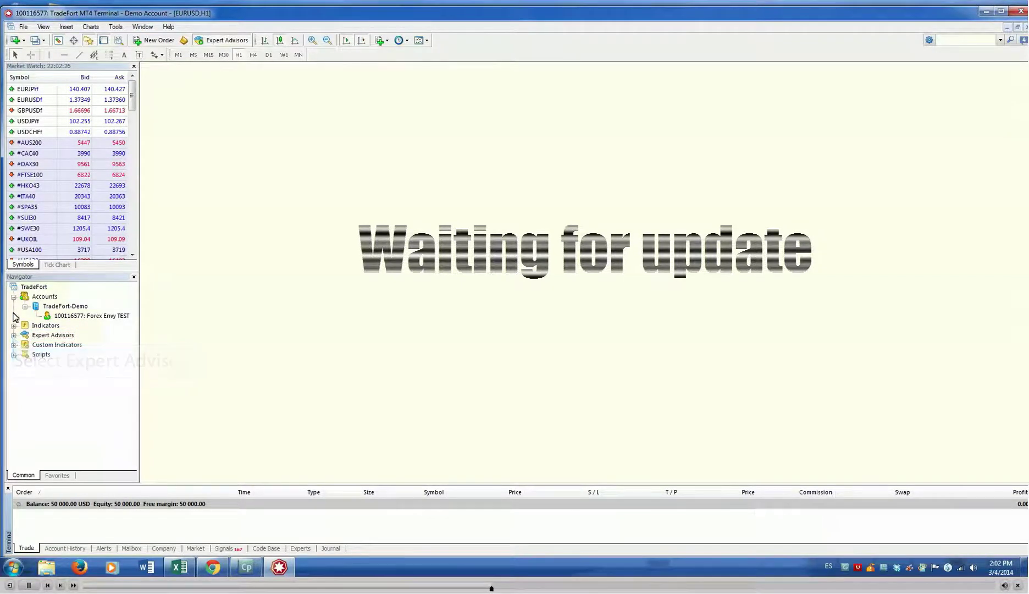
left_click(13, 335)
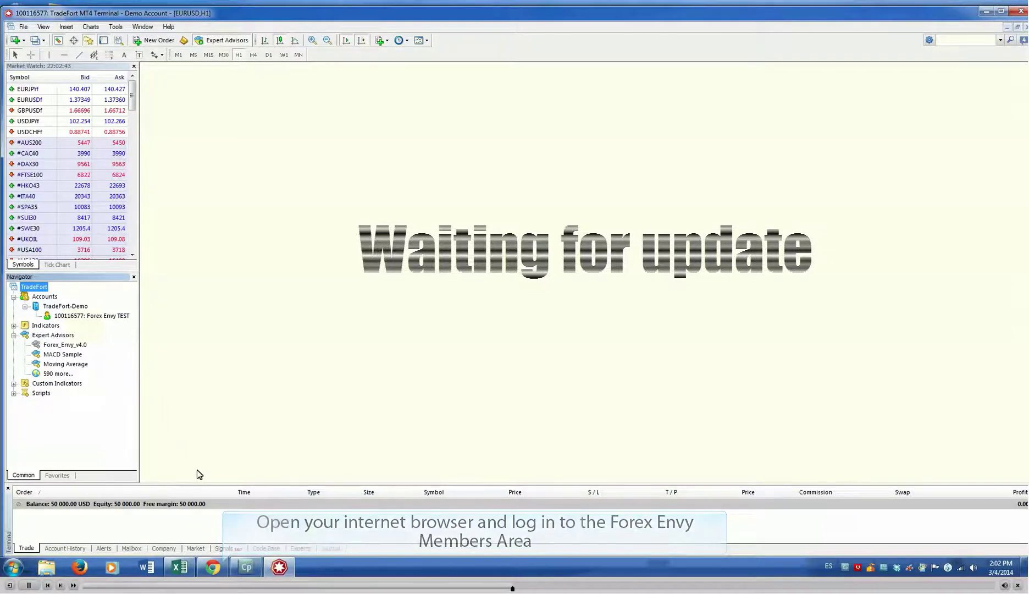
Switch to Chrome, open the License Manager in the Forex Envy members area, and return to the MT4 terminal
left_click(211, 567)
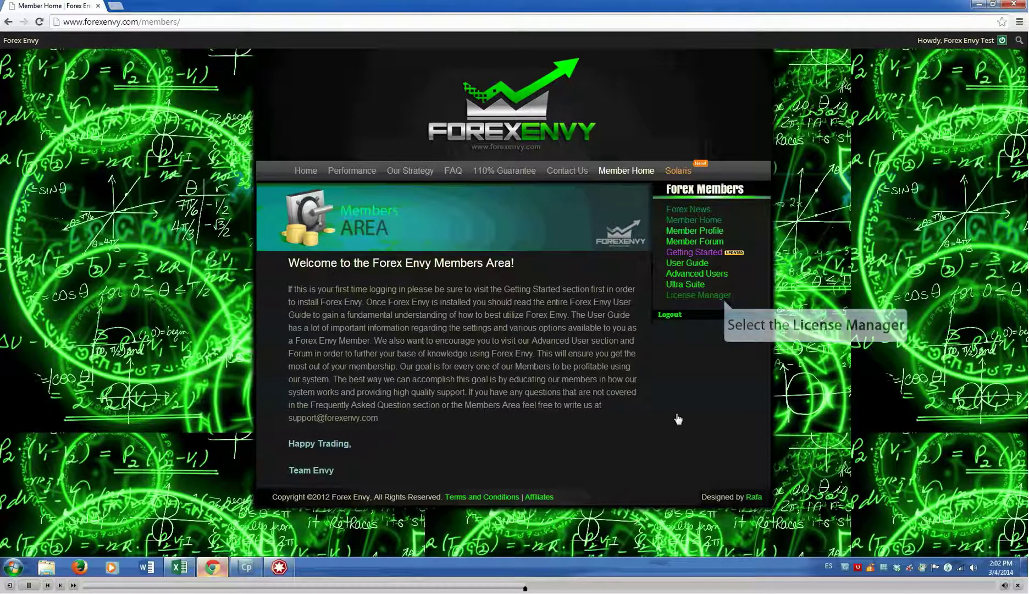
left_click(706, 297)
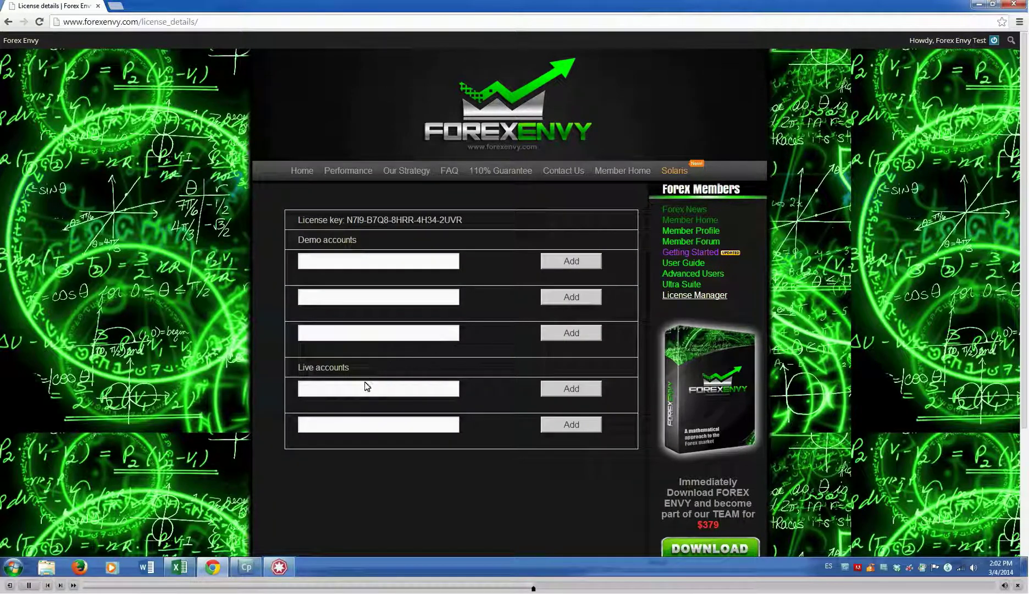
left_click(280, 568)
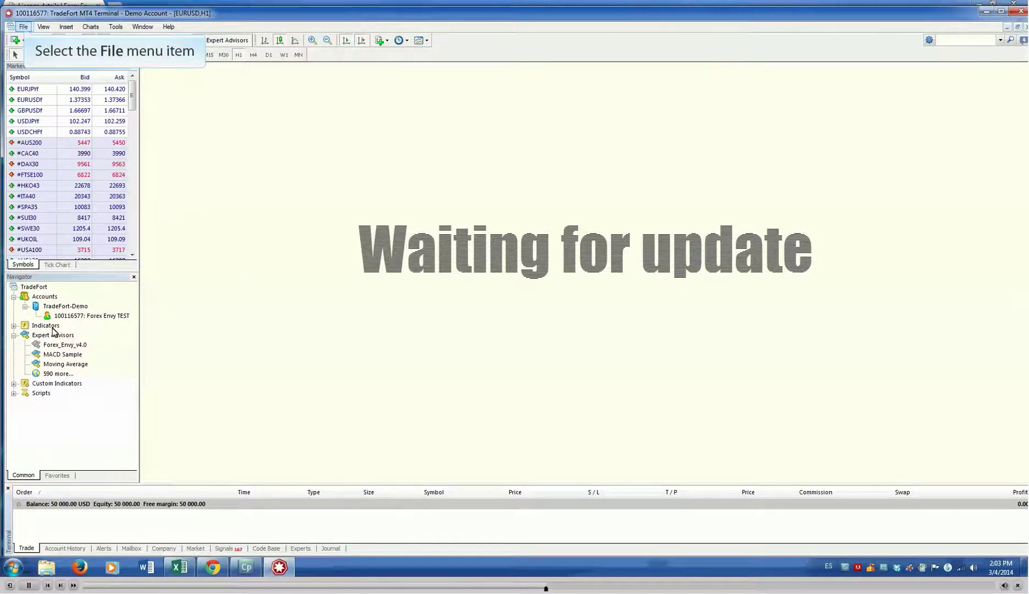
Copy the account login number from the terminal's trade account login dialog and close the dialog without logging in
left_click(24, 28)
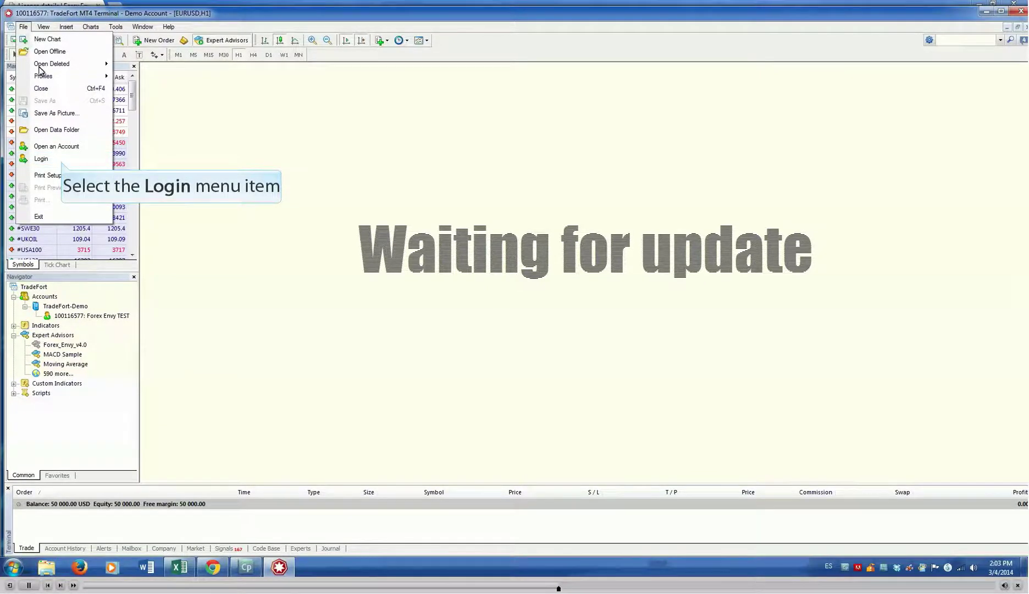
left_click(42, 159)
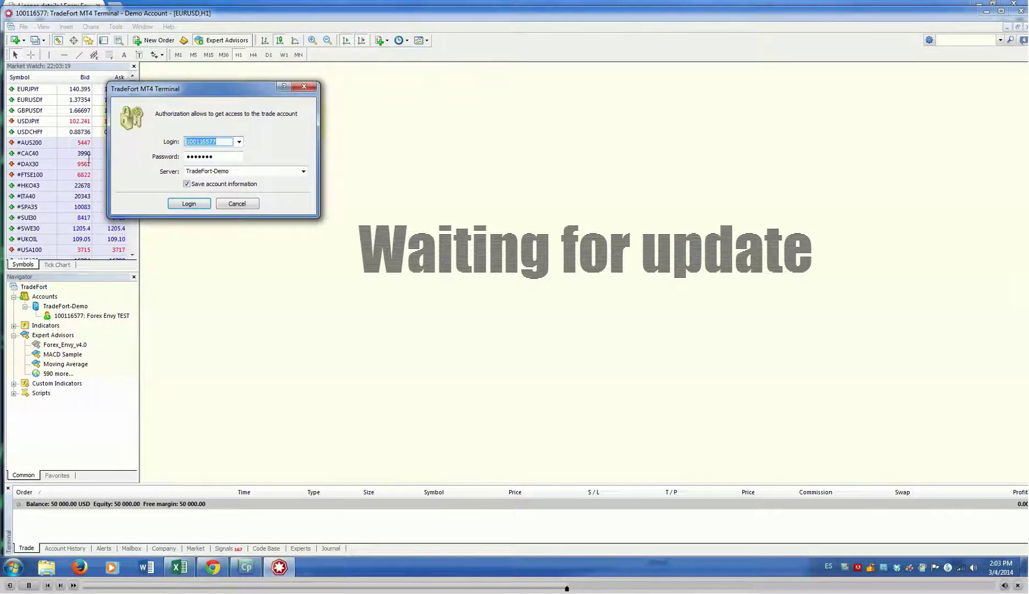
right_click(201, 142)
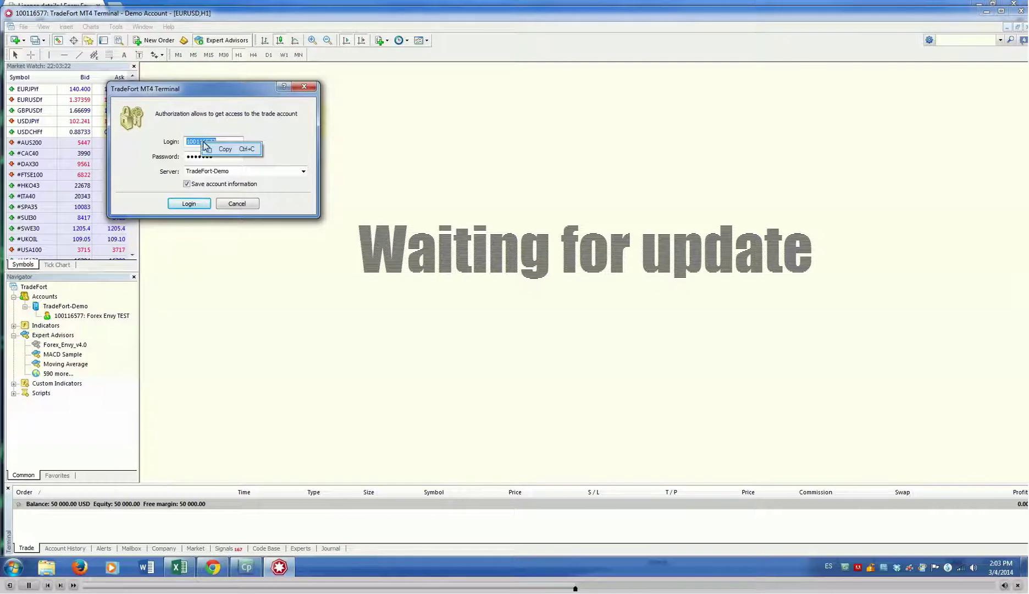
left_click(211, 149)
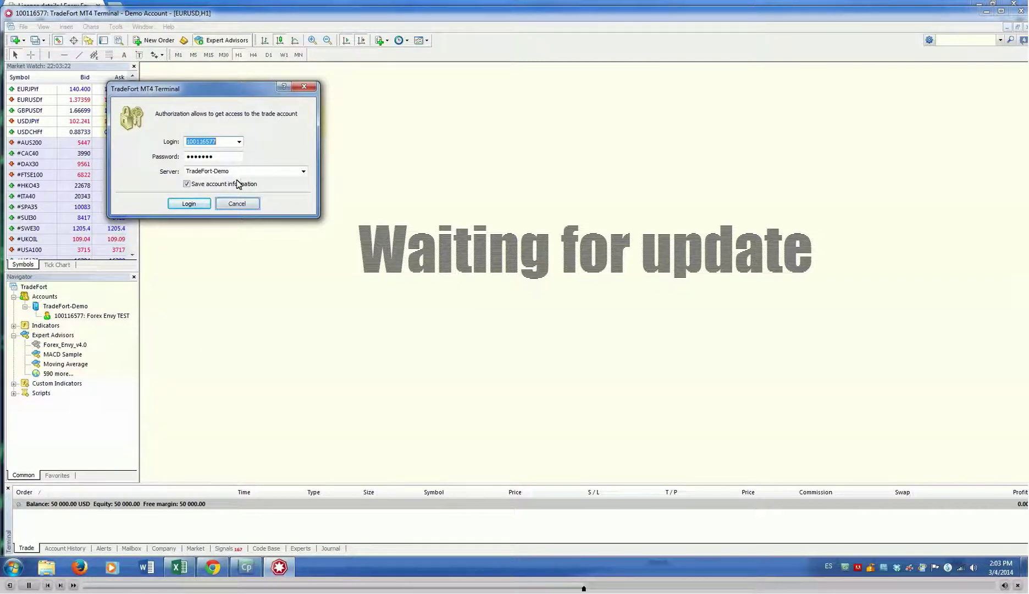
left_click(237, 204)
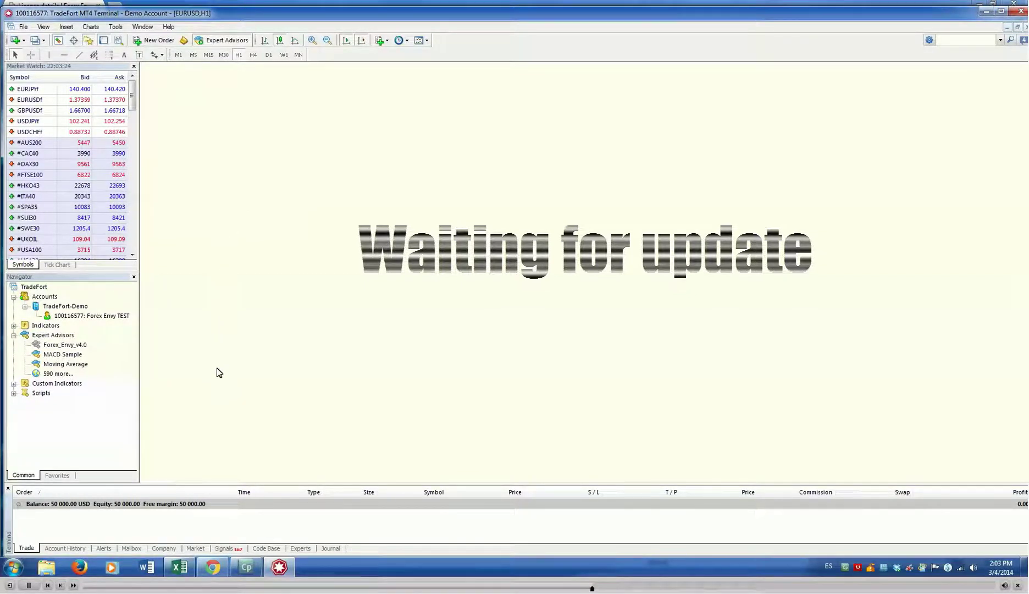
Switch to Chrome and add the copied account number as the first demo account on the license details page
left_click(213, 567)
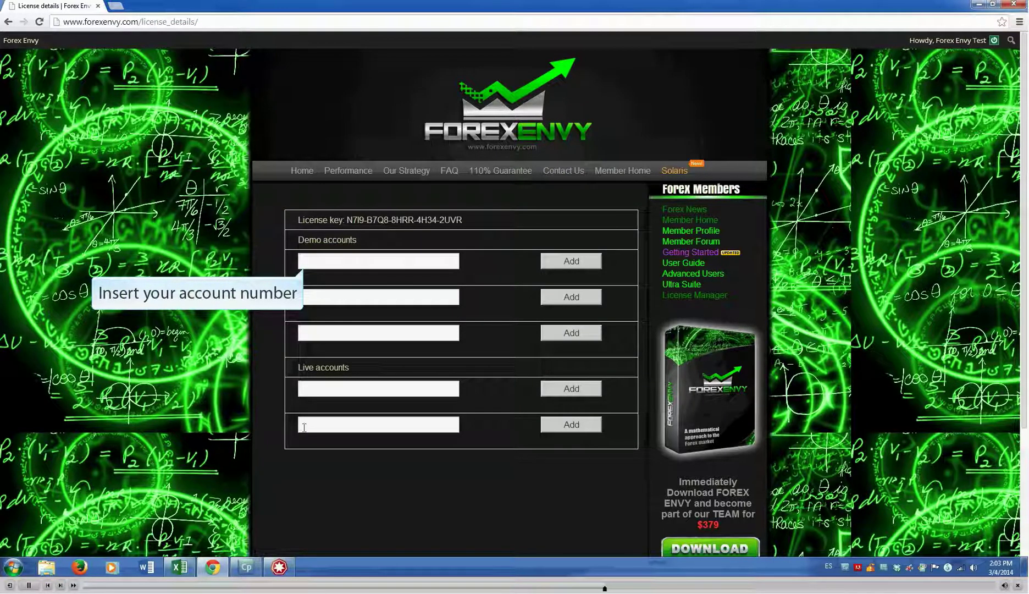
left_click(312, 263)
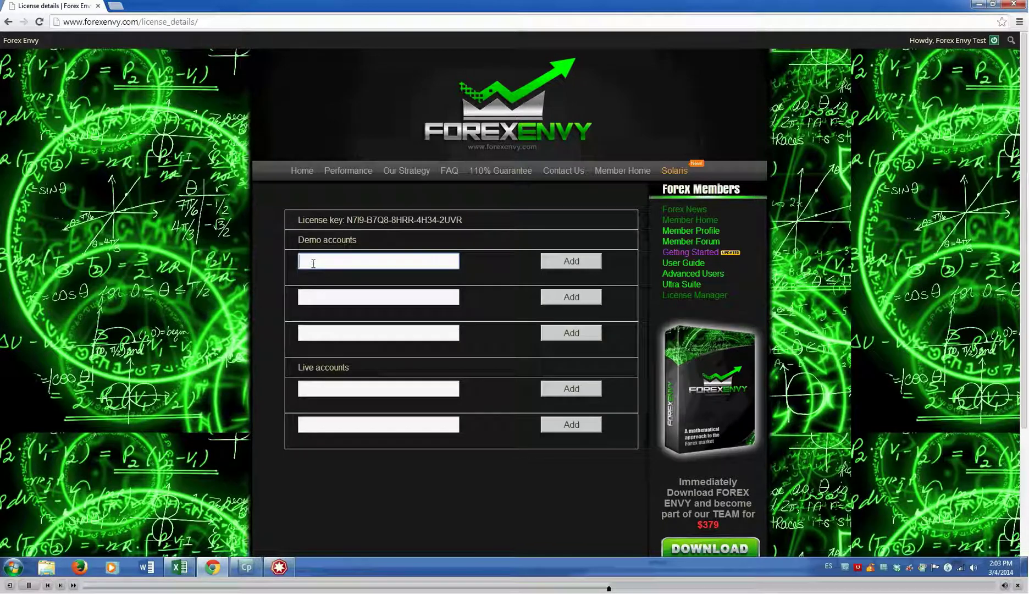
right_click(313, 263)
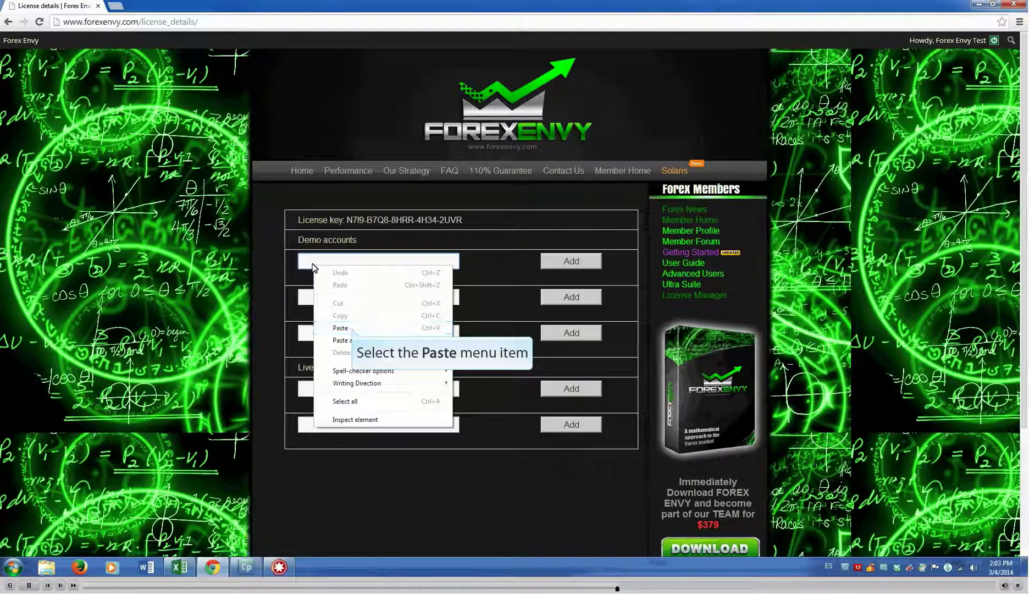
left_click(339, 328)
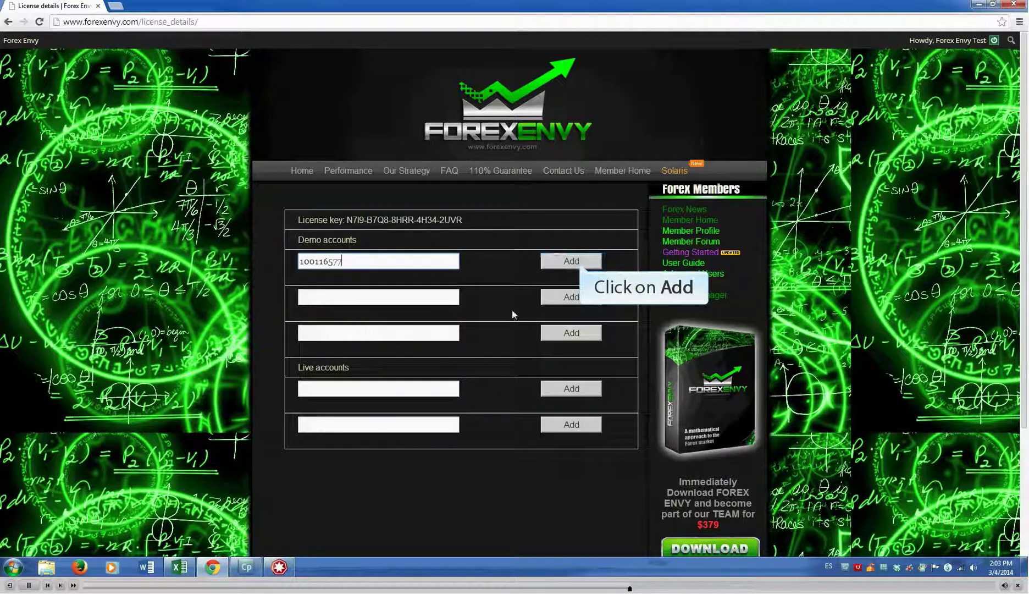
left_click(568, 261)
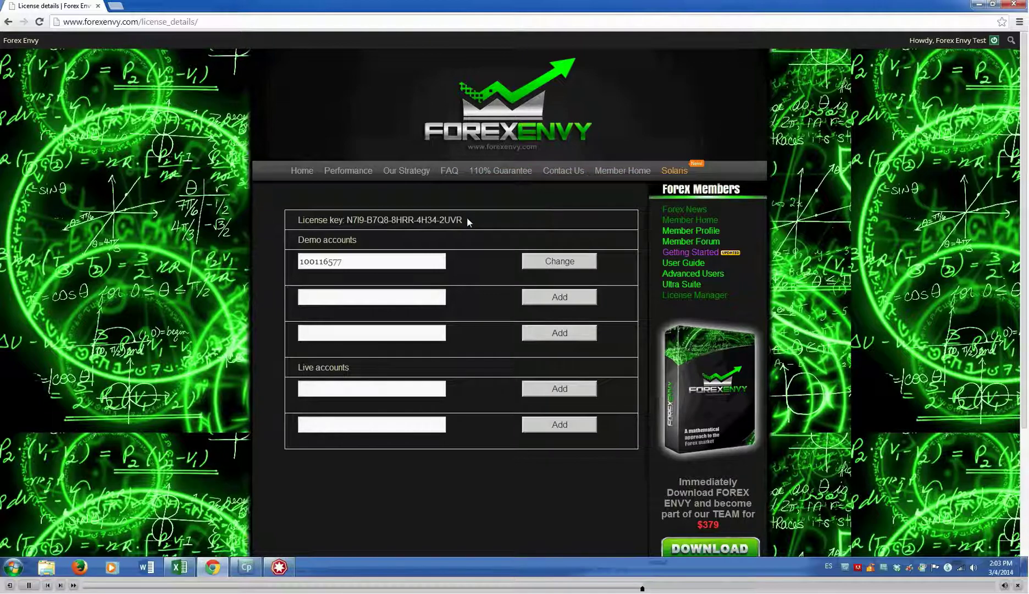
Copy the license key shown above the demo accounts on the license details page
left_click_drag(467, 221, 356, 219)
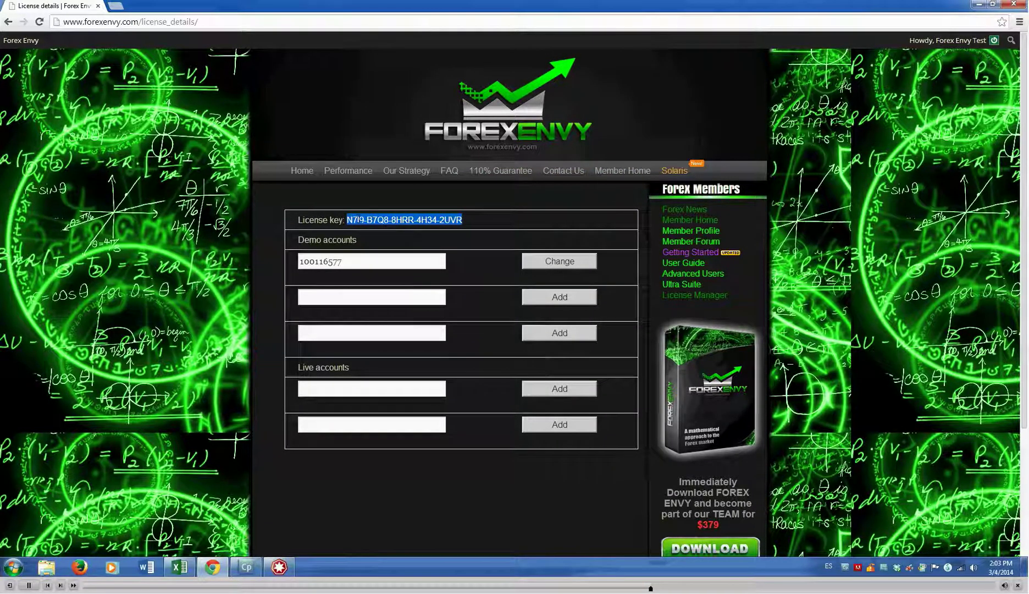
right_click(363, 221)
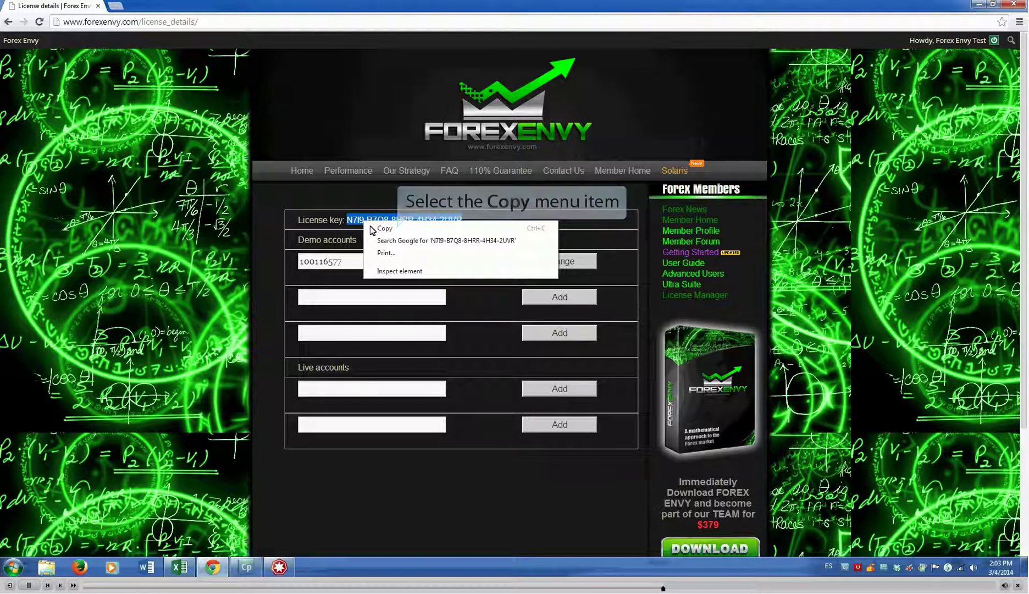
left_click(372, 228)
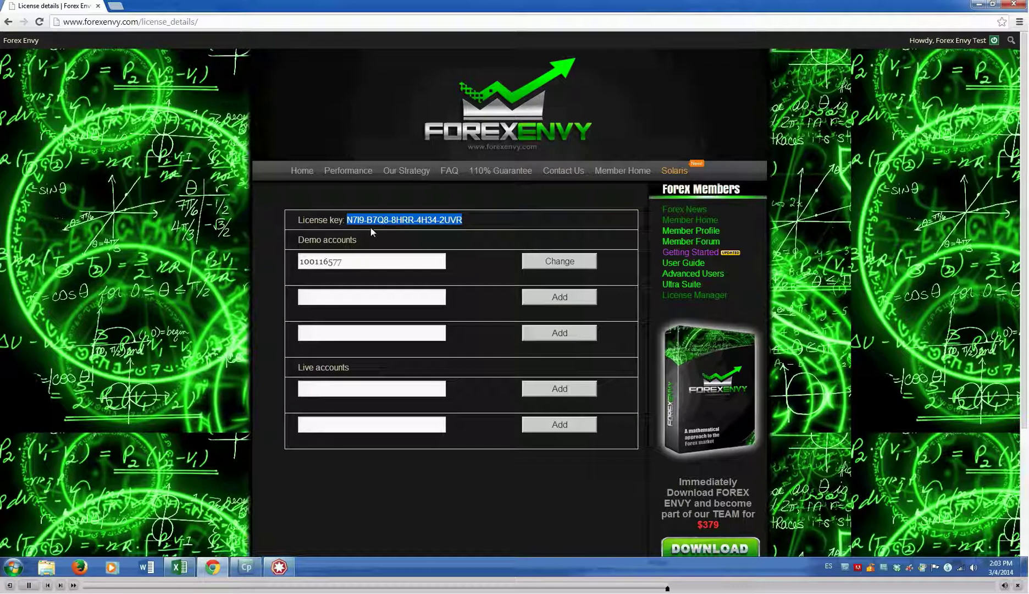